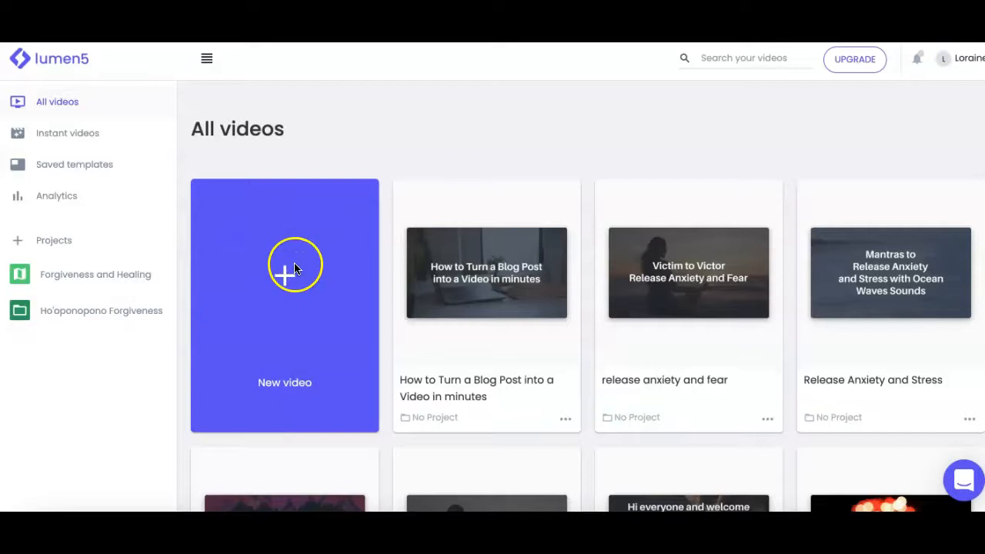
Step: Start creating a new video from the video library
{"action": "left_click", "coordinate": [279, 292]}
{"action": "left_click", "coordinate": [277, 387]}
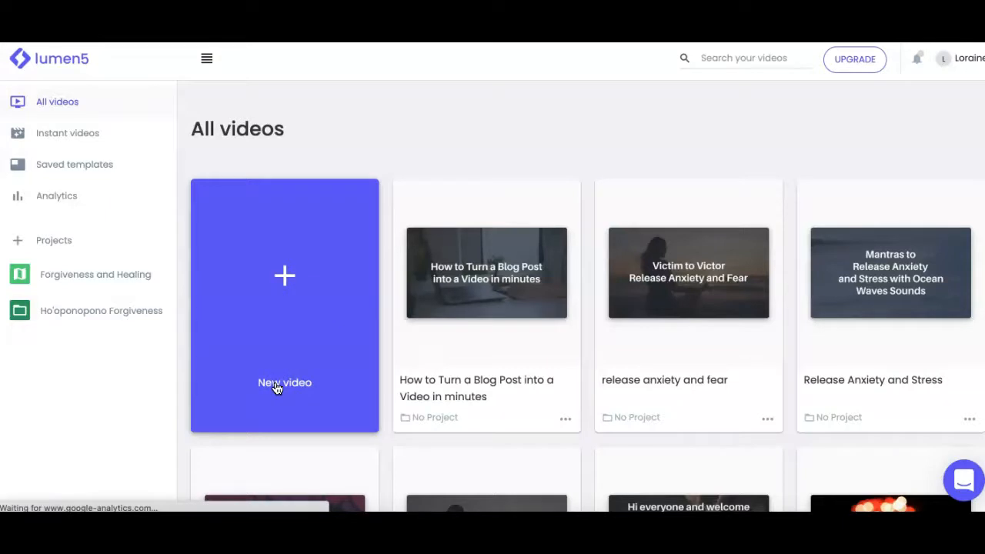
{"action": "left_click", "coordinate": [277, 387]}
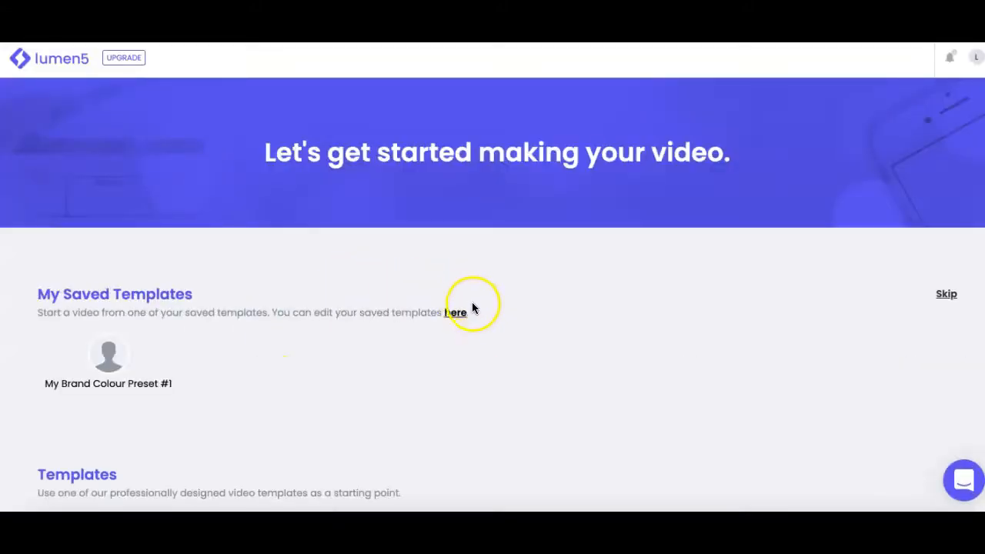
Step: Browse the available video templates and saved templates
{"action": "scroll", "coordinate": [477, 316], "scroll_direction": "down", "scroll_amount": 2}
{"action": "scroll", "coordinate": [476, 318], "scroll_direction": "down", "scroll_amount": 3}
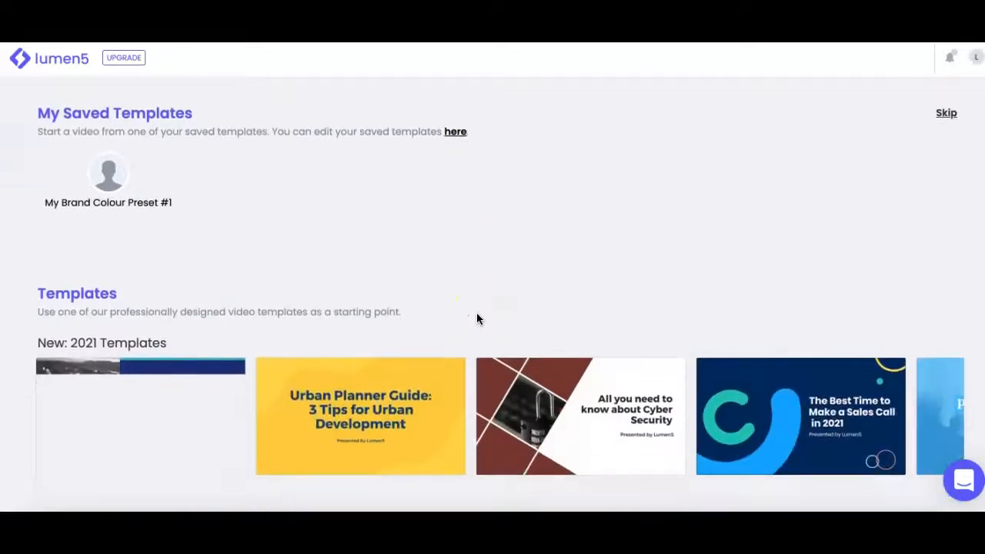
{"action": "scroll", "coordinate": [476, 318], "scroll_direction": "down", "scroll_amount": 3}
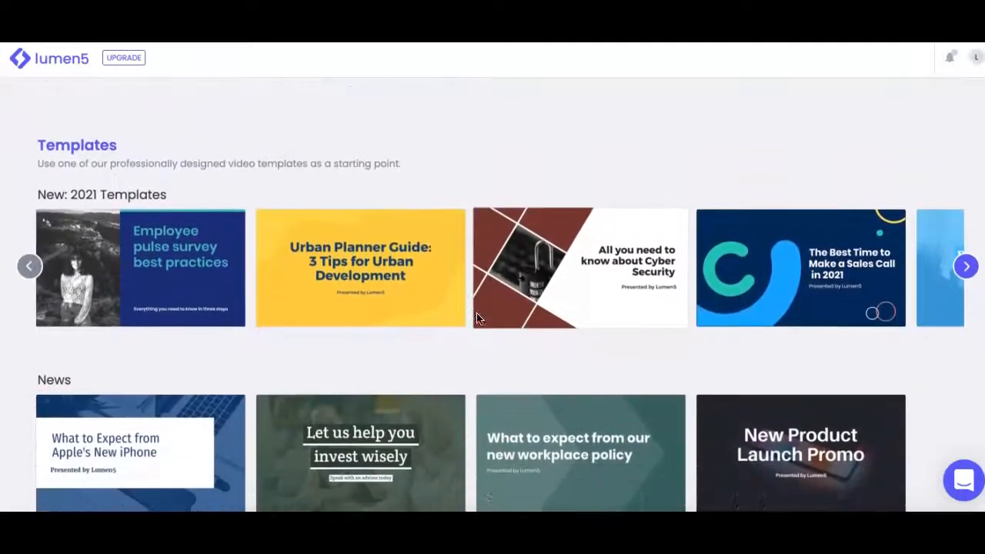
{"action": "scroll", "coordinate": [477, 317], "scroll_direction": "down", "scroll_amount": 4}
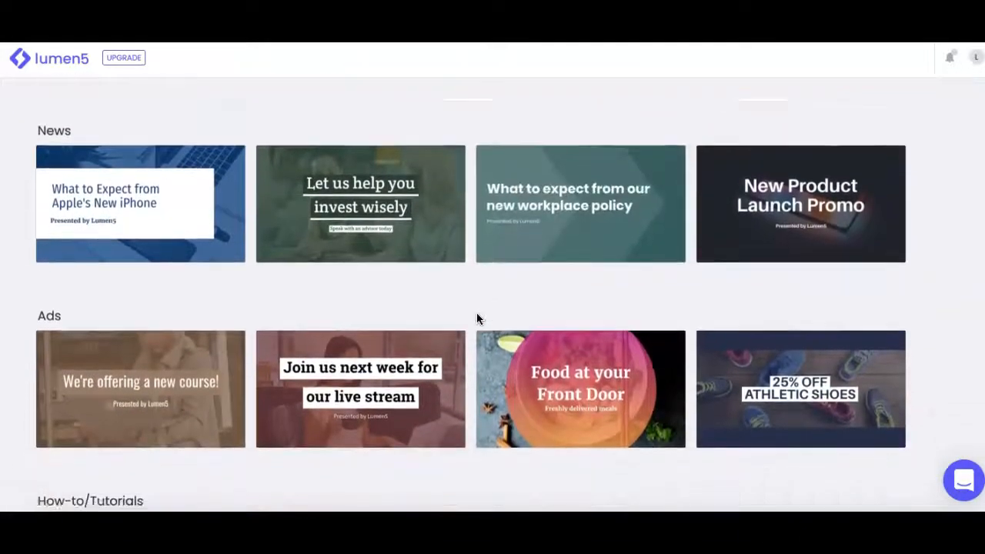
{"action": "scroll", "coordinate": [476, 318], "scroll_direction": "down", "scroll_amount": 4}
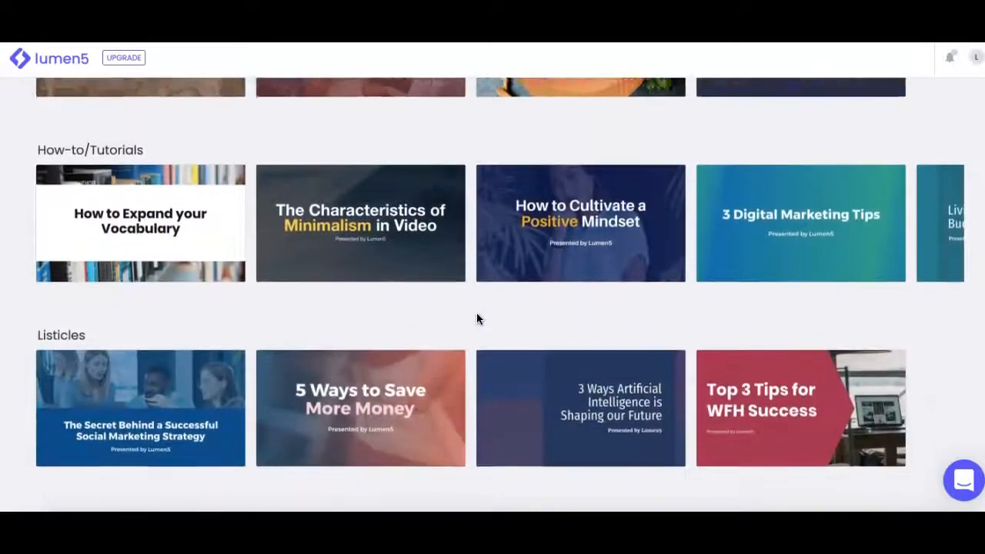
{"action": "scroll", "coordinate": [476, 318], "scroll_direction": "down", "scroll_amount": 5}
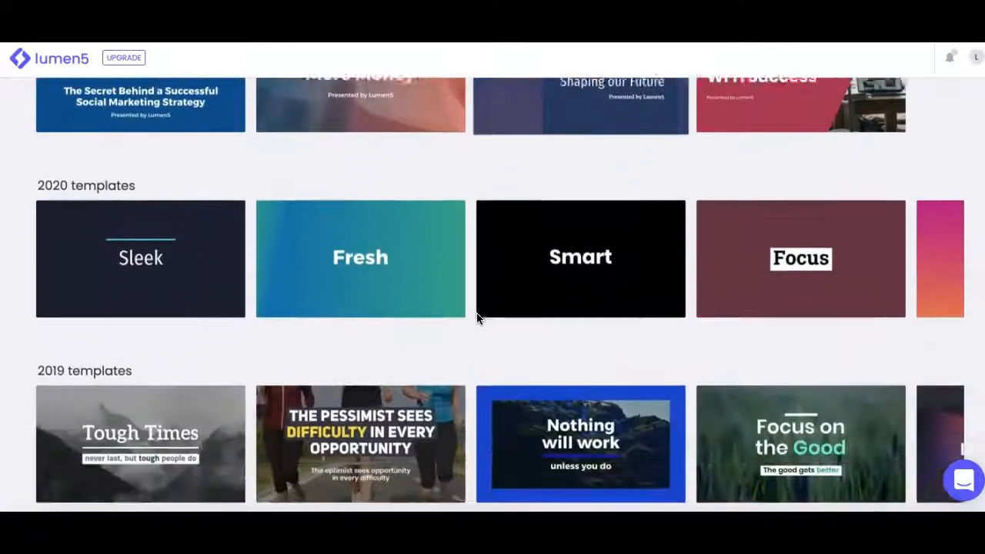
{"action": "scroll", "coordinate": [477, 316], "scroll_direction": "up", "scroll_amount": 13}
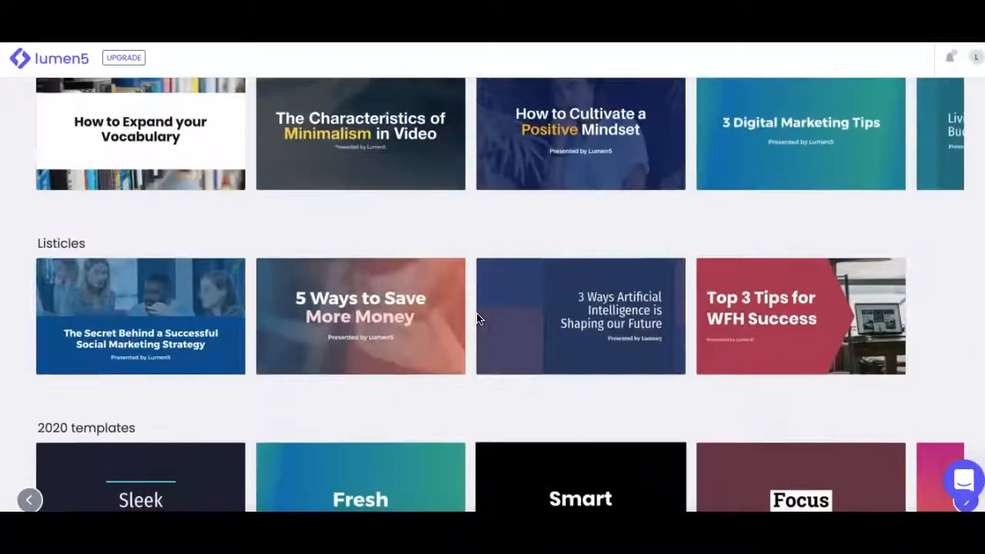
{"action": "scroll", "coordinate": [477, 318], "scroll_direction": "up", "scroll_amount": 8}
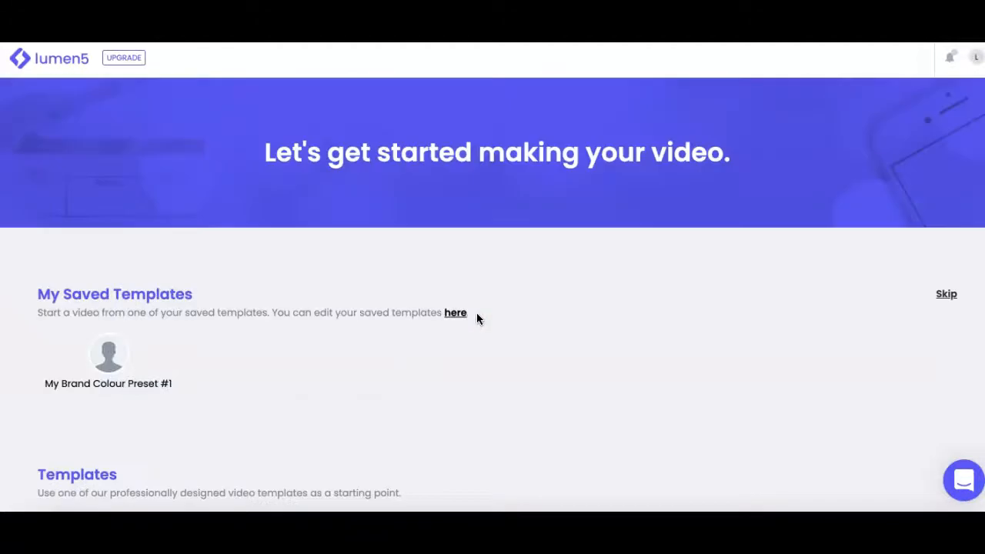
{"action": "scroll", "coordinate": [477, 318], "scroll_direction": "down", "scroll_amount": 3}
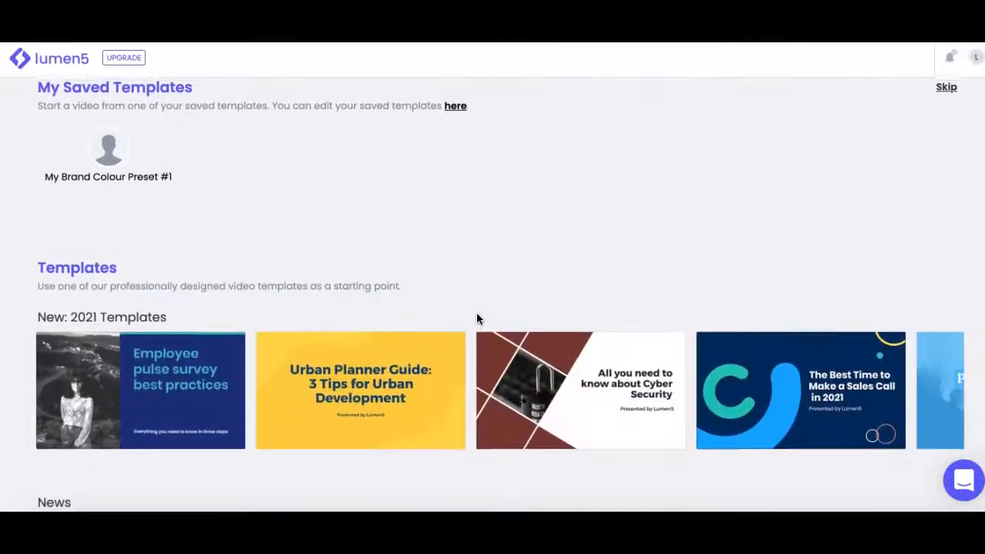
Step: Skip the template selection to start without a template
{"action": "scroll", "coordinate": [476, 318], "scroll_direction": "up", "scroll_amount": 1}
{"action": "left_click", "coordinate": [946, 173]}
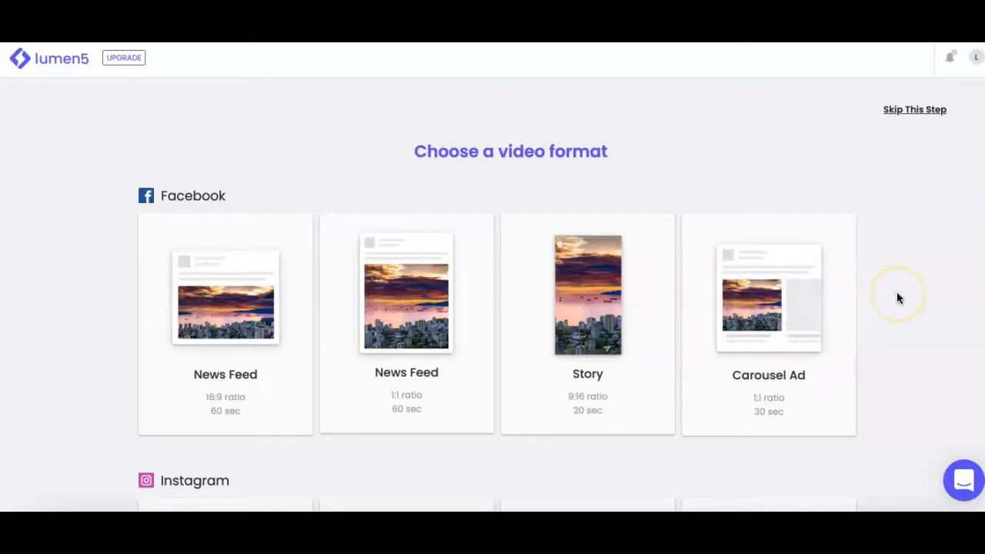
Step: Browse the video formats offered for each social platform
{"action": "scroll", "coordinate": [897, 293], "scroll_direction": "down", "scroll_amount": 1}
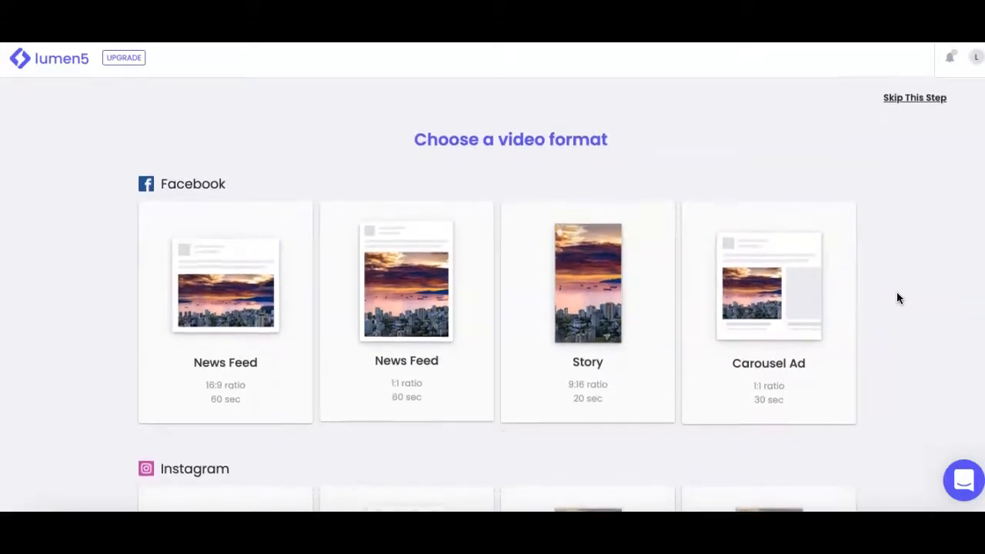
{"action": "scroll", "coordinate": [897, 294], "scroll_direction": "down", "scroll_amount": 3}
{"action": "scroll", "coordinate": [896, 291], "scroll_direction": "down", "scroll_amount": 3}
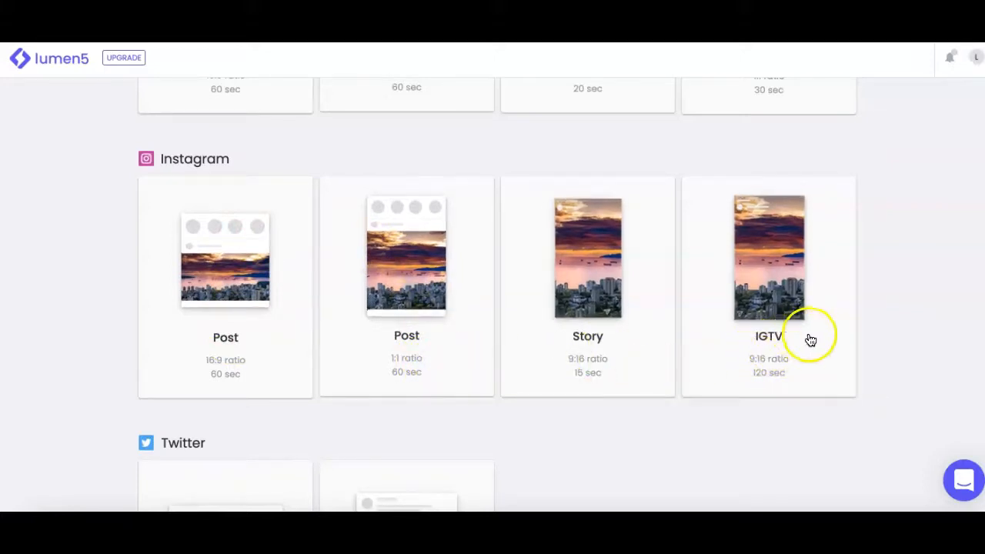
{"action": "scroll", "coordinate": [837, 358], "scroll_direction": "down", "scroll_amount": 1}
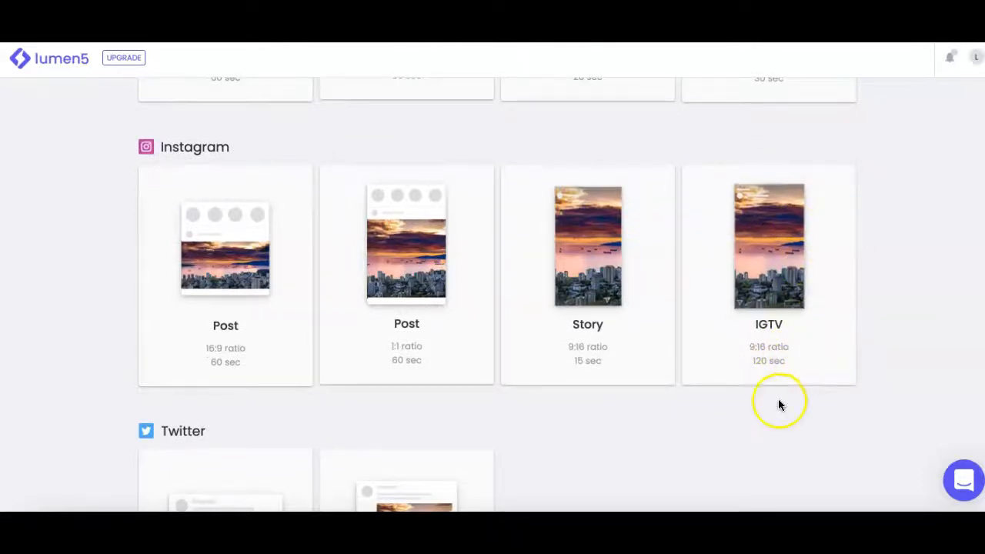
{"action": "scroll", "coordinate": [778, 401], "scroll_direction": "down", "scroll_amount": 1}
{"action": "scroll", "coordinate": [778, 403], "scroll_direction": "down", "scroll_amount": 3}
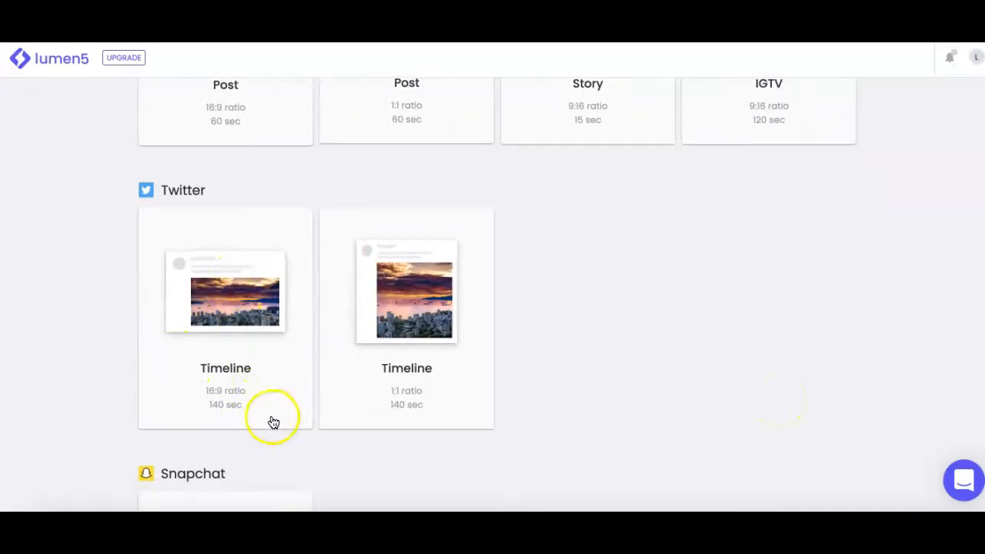
{"action": "scroll", "coordinate": [651, 378], "scroll_direction": "down", "scroll_amount": 5}
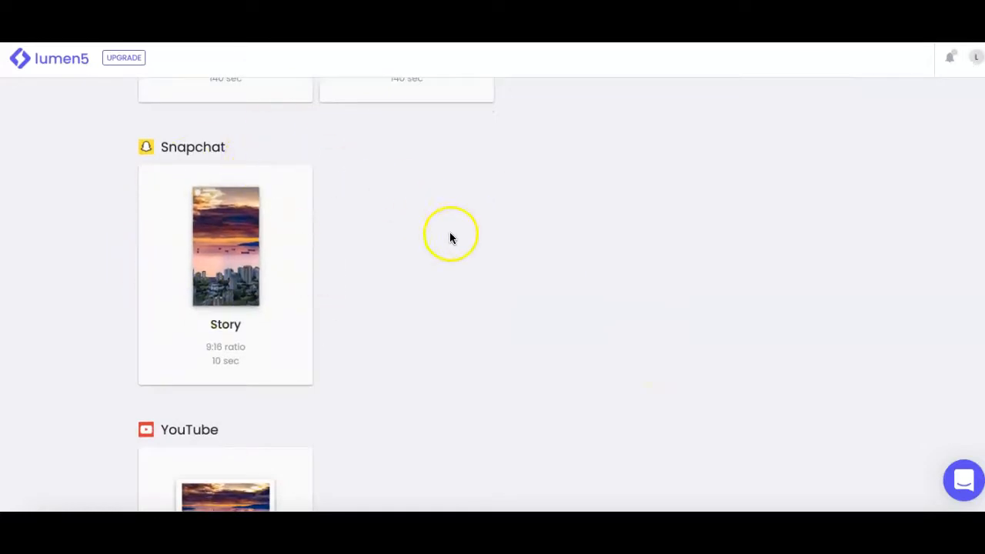
{"action": "scroll", "coordinate": [500, 286], "scroll_direction": "down", "scroll_amount": 3}
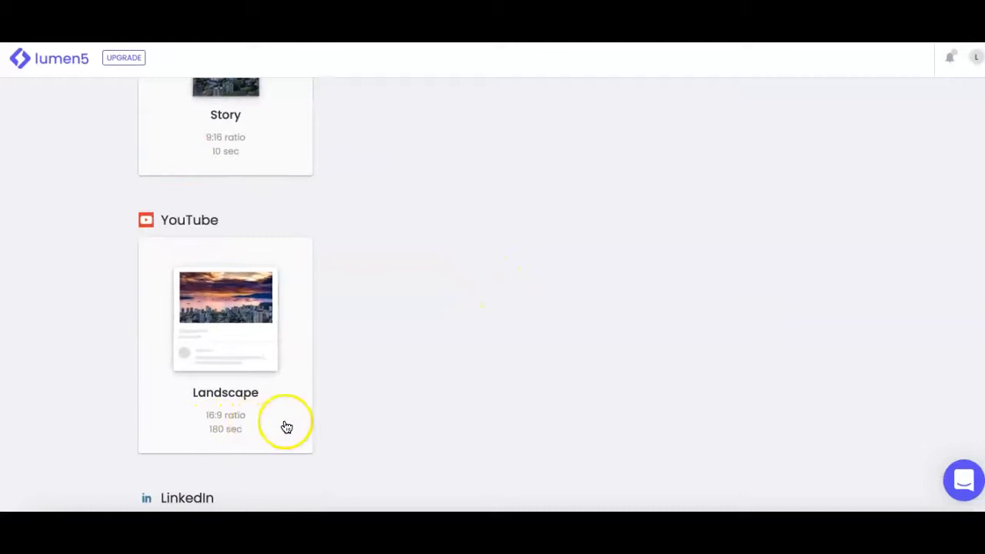
{"action": "scroll", "coordinate": [493, 409], "scroll_direction": "down", "scroll_amount": 4}
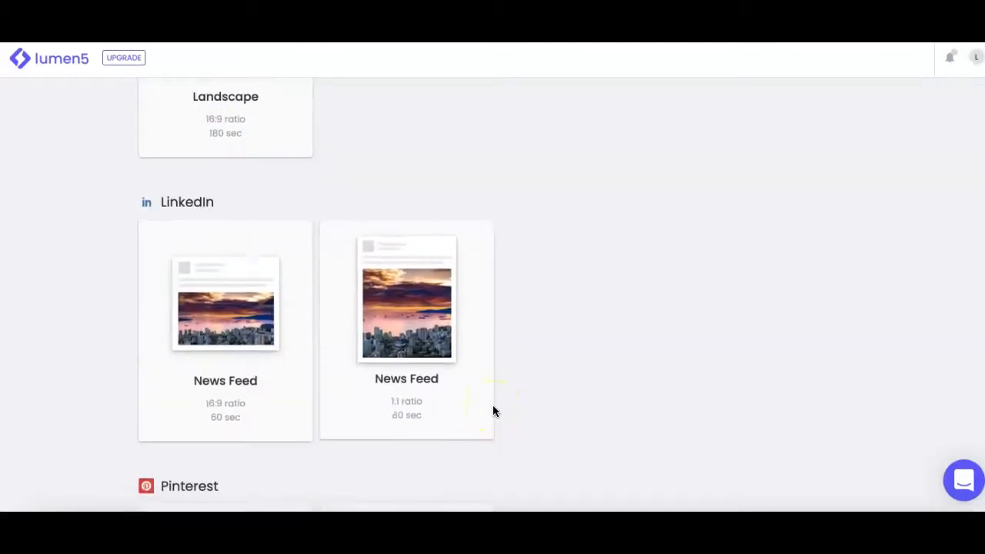
{"action": "scroll", "coordinate": [608, 343], "scroll_direction": "down", "scroll_amount": 3}
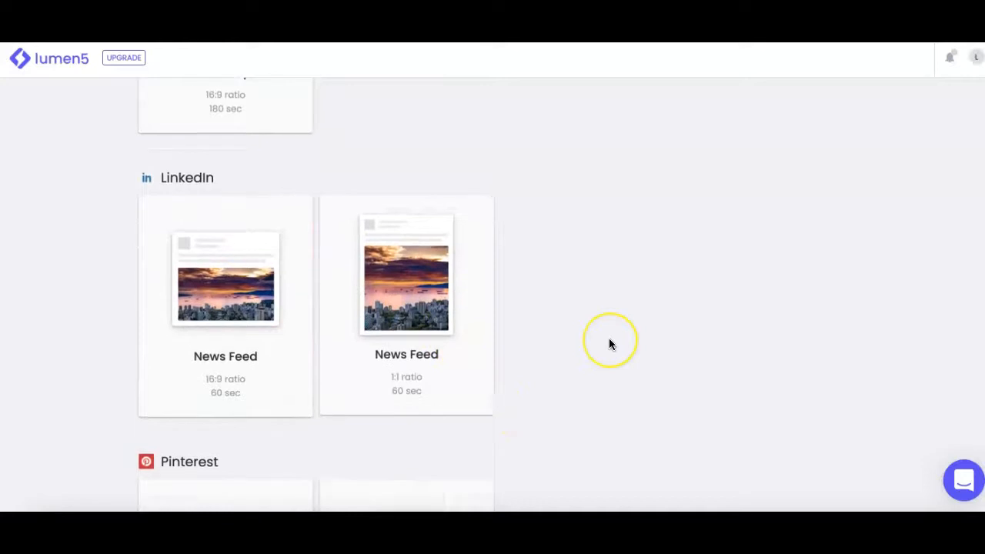
{"action": "scroll", "coordinate": [609, 343], "scroll_direction": "down", "scroll_amount": 1}
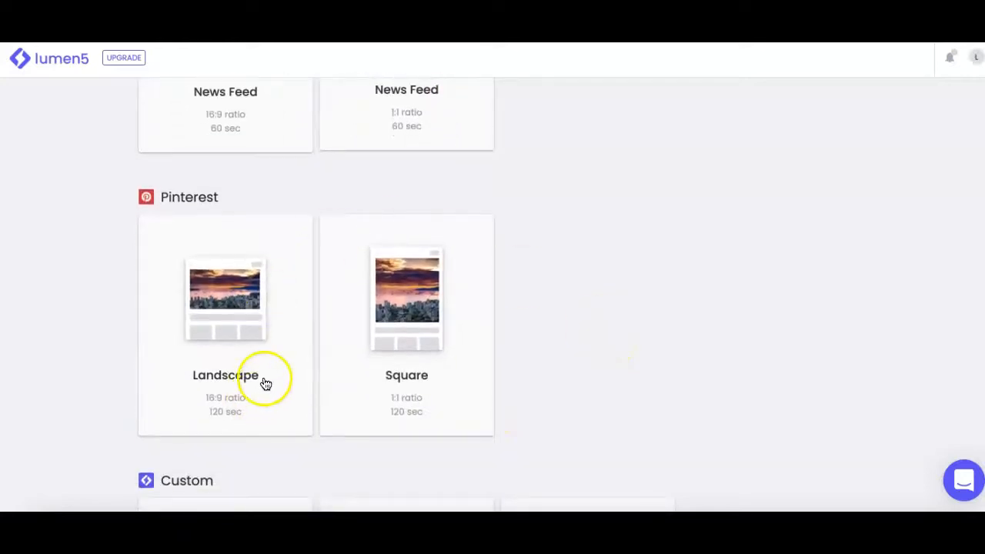
{"action": "scroll", "coordinate": [688, 343], "scroll_direction": "down", "scroll_amount": 2}
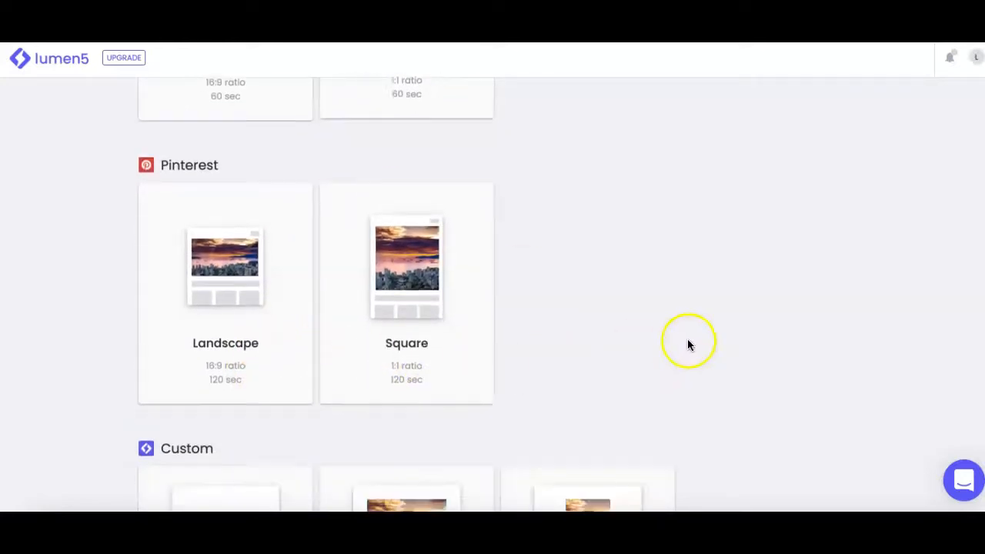
{"action": "scroll", "coordinate": [687, 344], "scroll_direction": "down", "scroll_amount": 1}
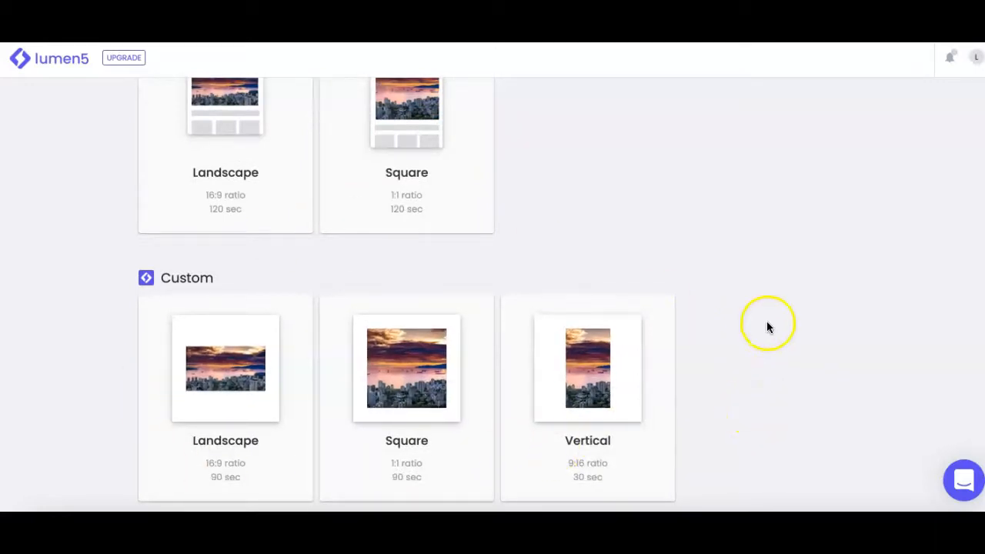
{"action": "scroll", "coordinate": [476, 238], "scroll_direction": "up", "scroll_amount": 8}
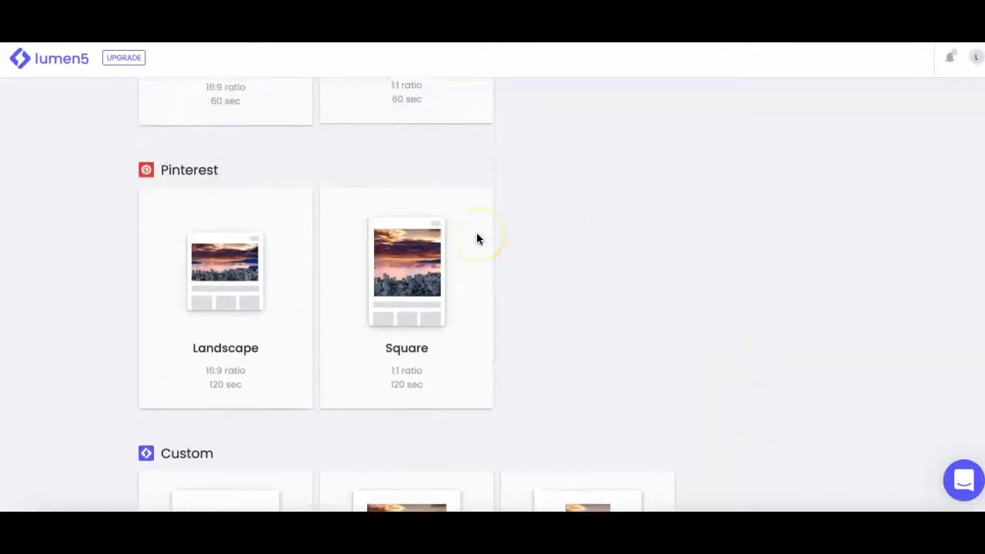
Step: Pick a 16:9 landscape video format for the new video
{"action": "scroll", "coordinate": [477, 238], "scroll_direction": "up", "scroll_amount": 3}
{"action": "left_click", "coordinate": [202, 319]}
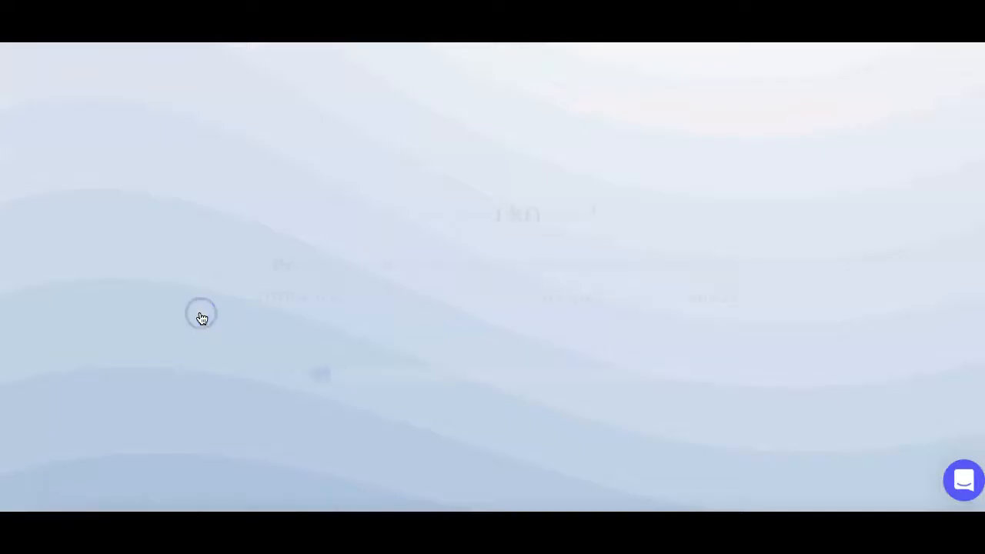